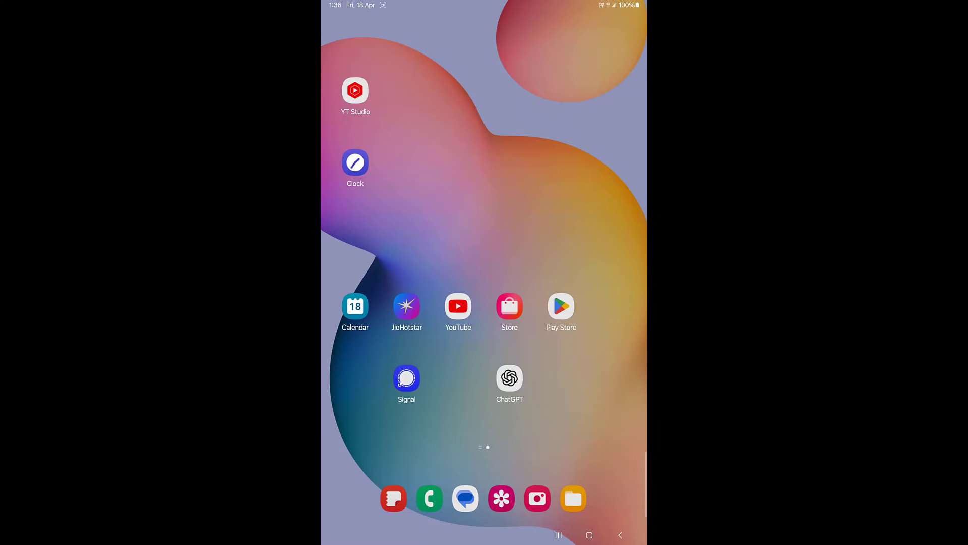
Launch Settings from the app drawer's full list of installed apps.
{"action": "left_click_drag", "start_coordinate": [484, 424], "coordinate": [484, 189]}
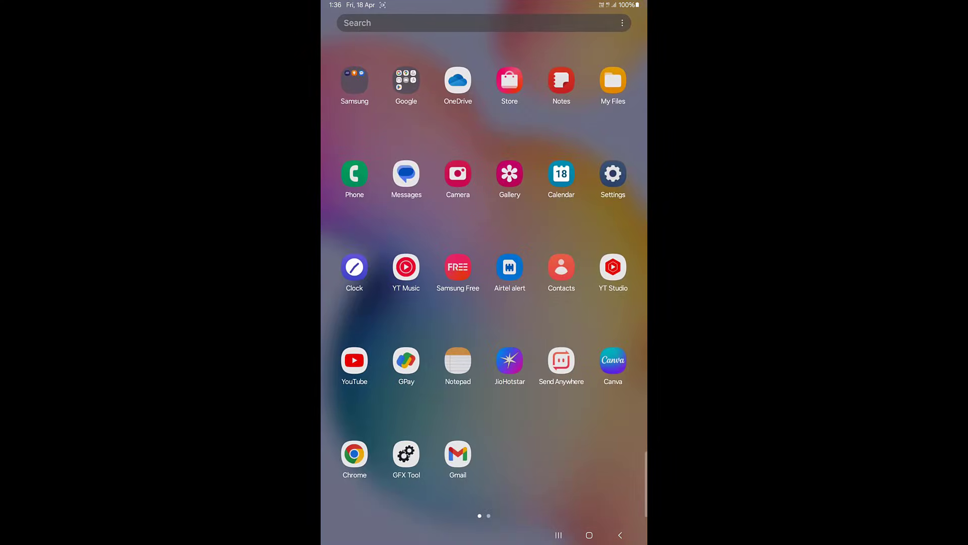
{"action": "left_click", "coordinate": [612, 174]}
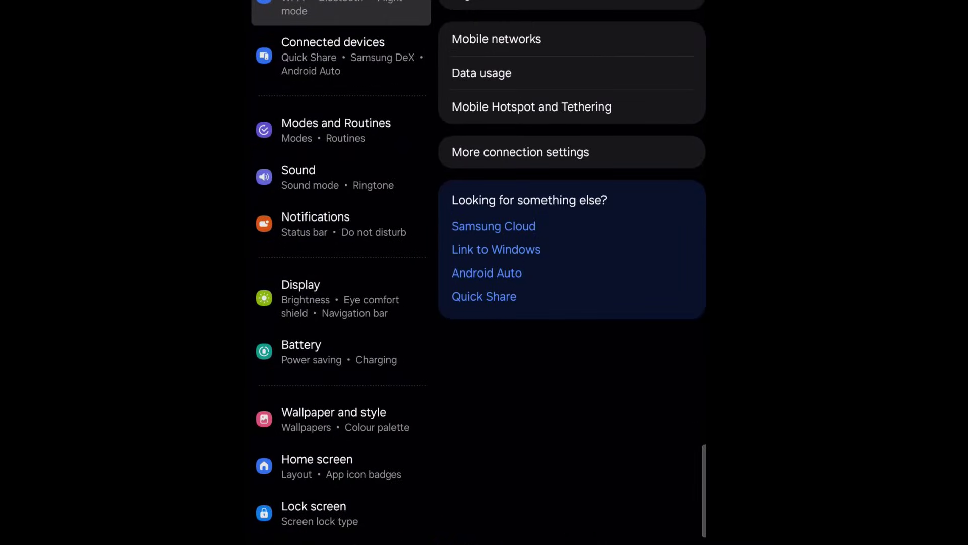
Search settings for 'storage' and show the internal storage overview at 54% used.
{"action": "left_click", "coordinate": [419, 41]}
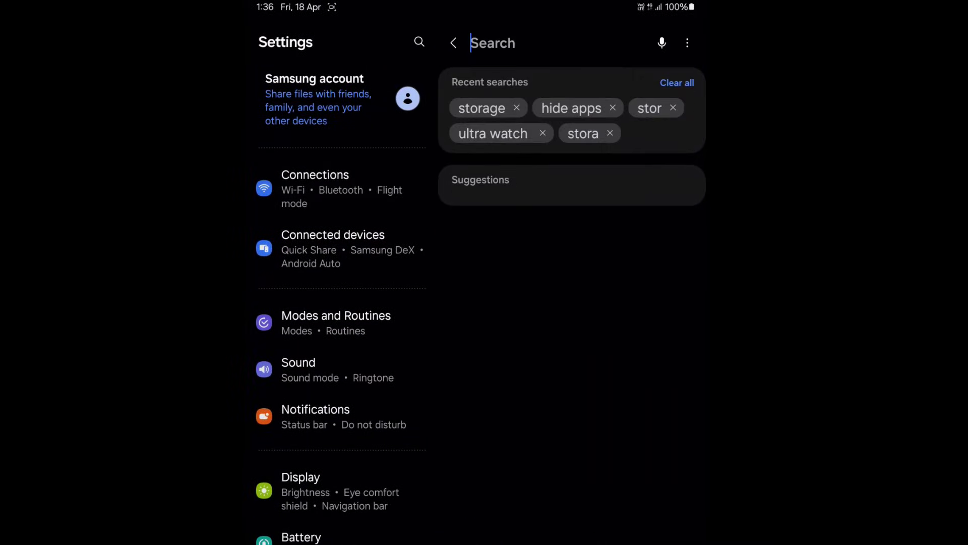
{"action": "type", "text": "st"}
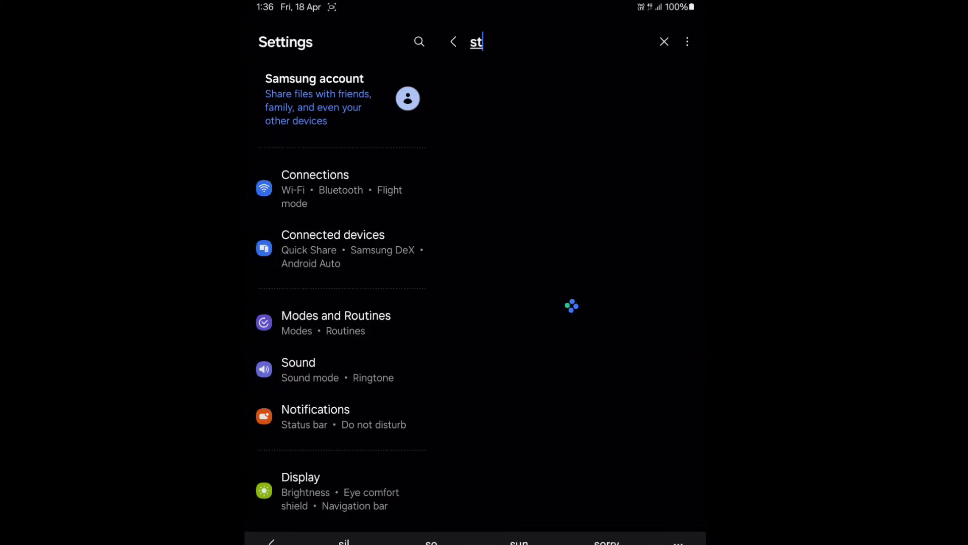
{"action": "type", "text": "orage"}
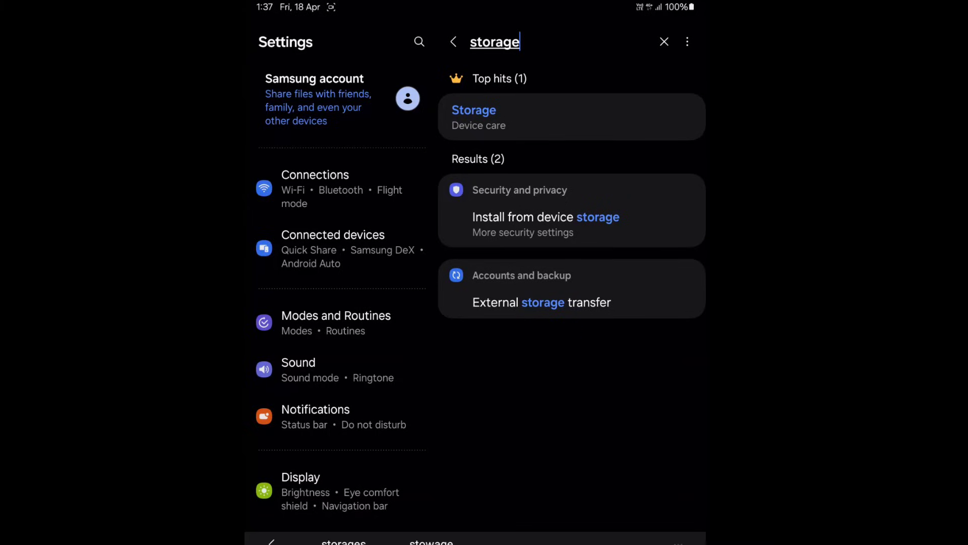
{"action": "left_click", "coordinate": [545, 123]}
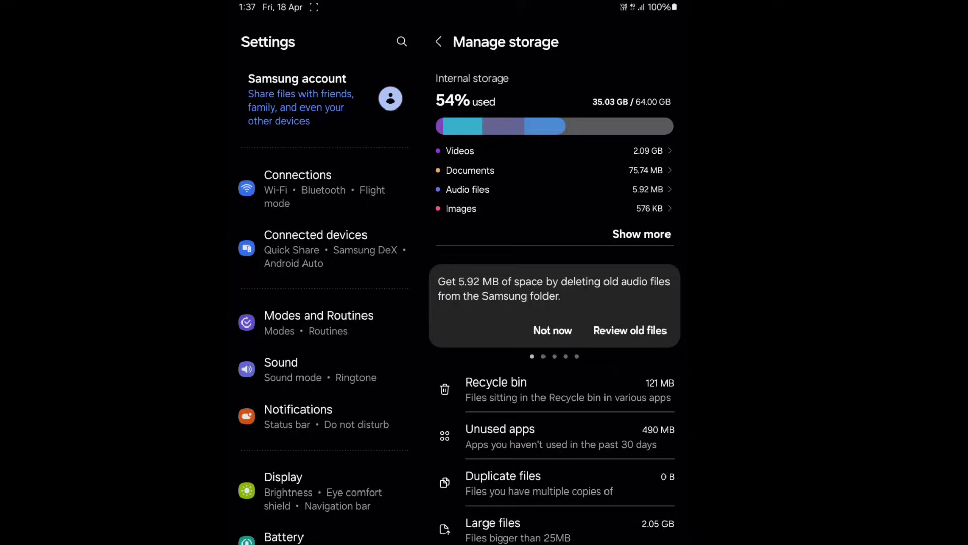
Delete the old audio file Over_the_Horizon.mp3 from Review old files, leaving audio at 0 B.
{"action": "left_click", "coordinate": [638, 331]}
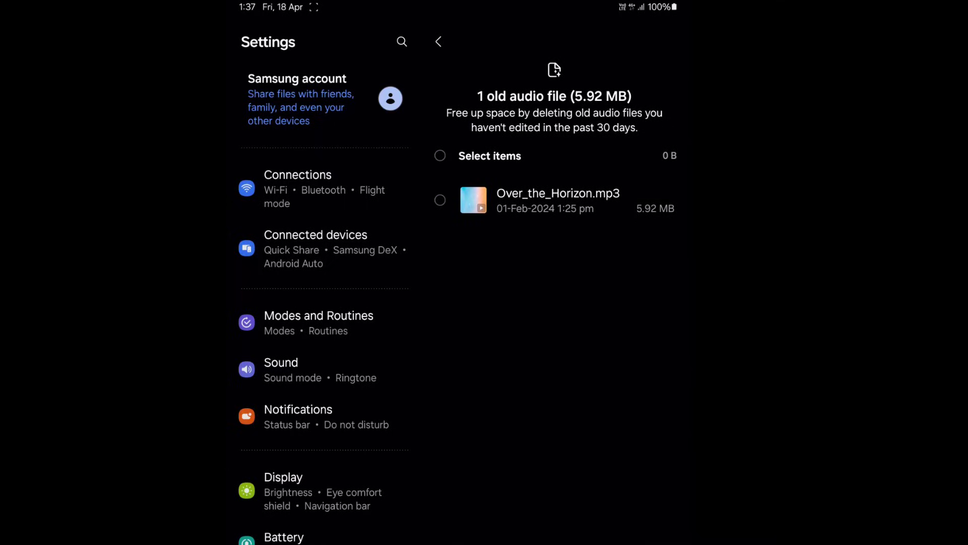
{"action": "left_click", "coordinate": [440, 200]}
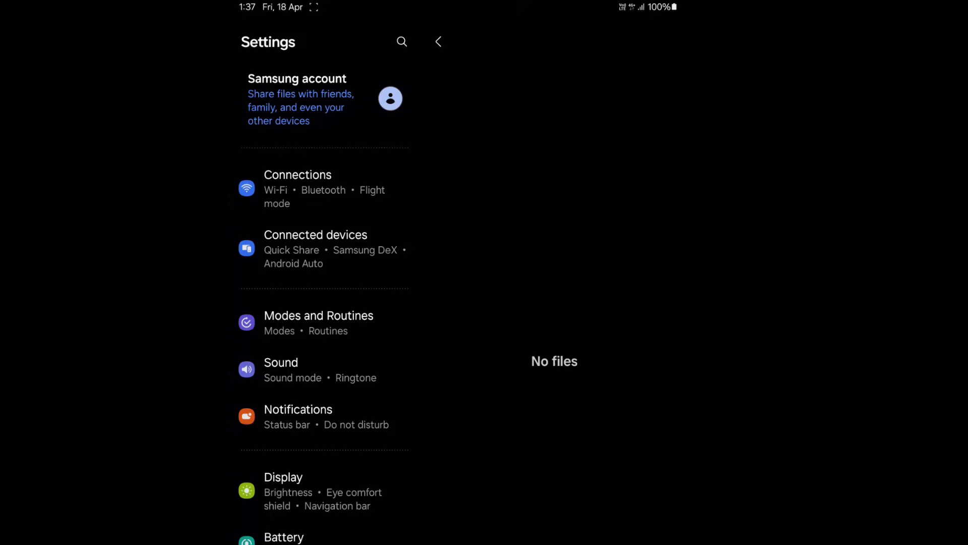
{"action": "left_click", "coordinate": [438, 42]}
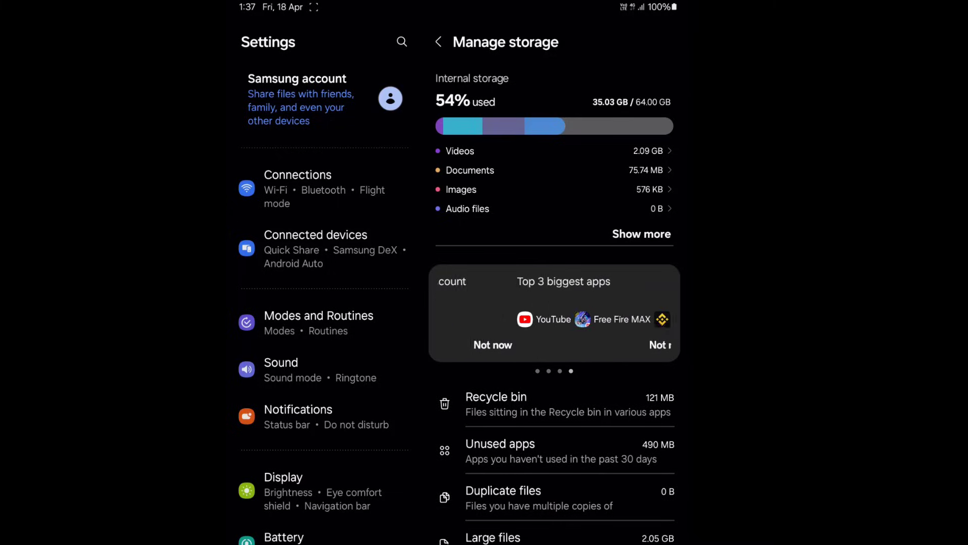
{"action": "left_click_drag", "start_coordinate": [534, 306], "coordinate": [620, 307]}
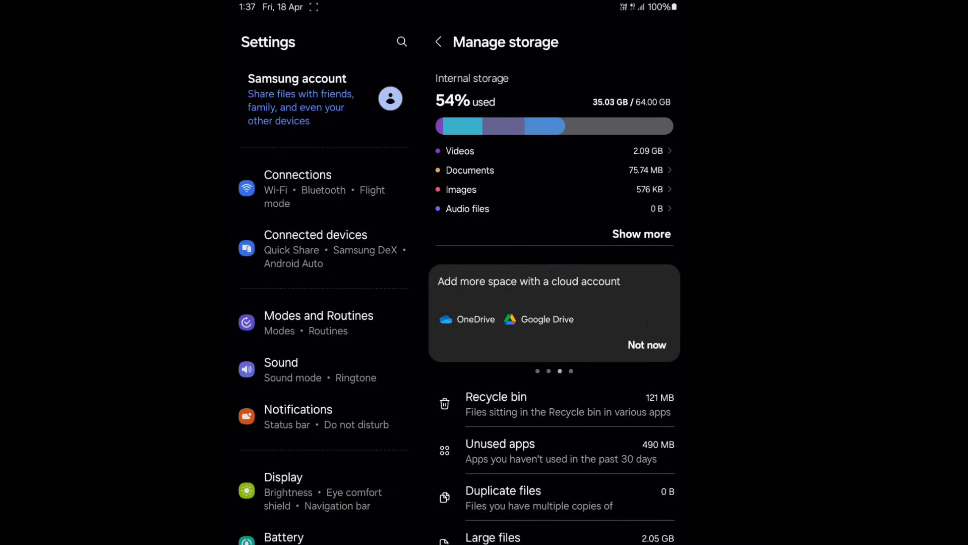
{"action": "scroll", "coordinate": [552, 303], "scroll_direction": "up", "scroll_amount": 3}
{"action": "scroll", "coordinate": [588, 242], "scroll_direction": "down", "scroll_amount": 3}
Empty the My Files recycle bin, permanently removing the 121 MB video IMG_9495.MOV.
{"action": "left_click", "coordinate": [529, 404]}
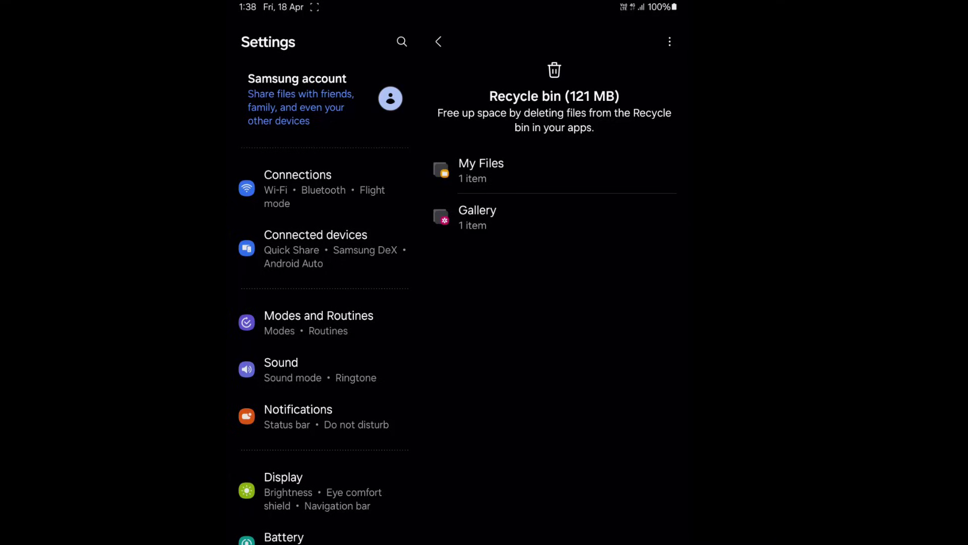
{"action": "left_click", "coordinate": [482, 170]}
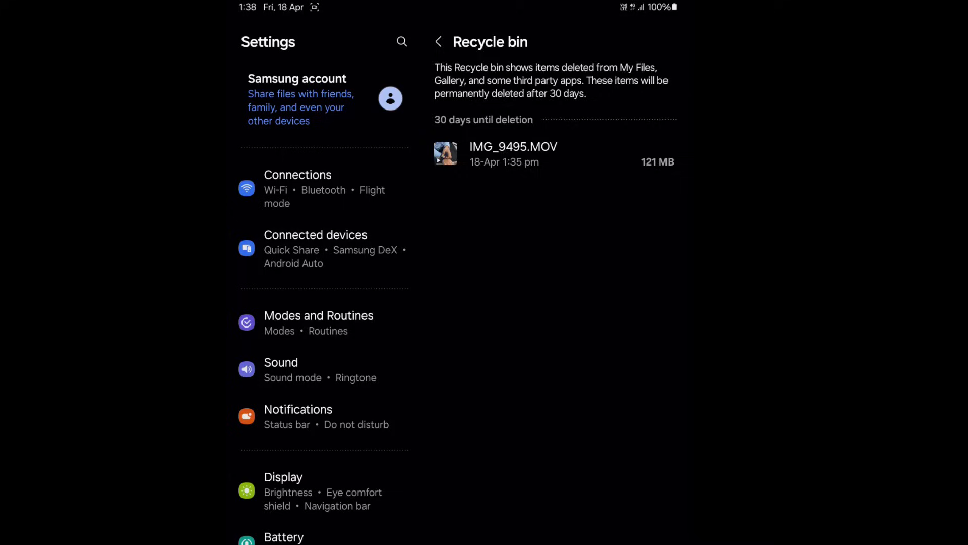
{"action": "left_click", "coordinate": [438, 42]}
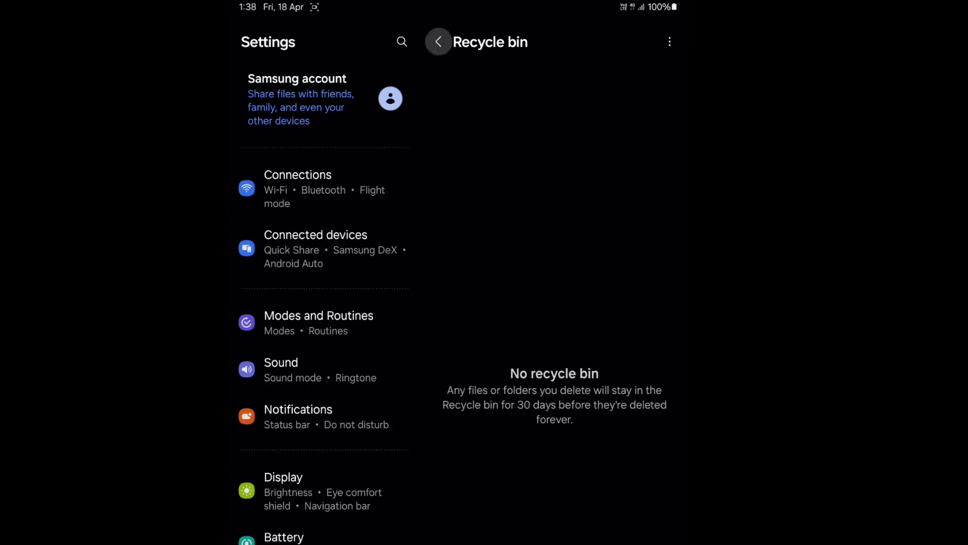
{"action": "left_click", "coordinate": [437, 57]}
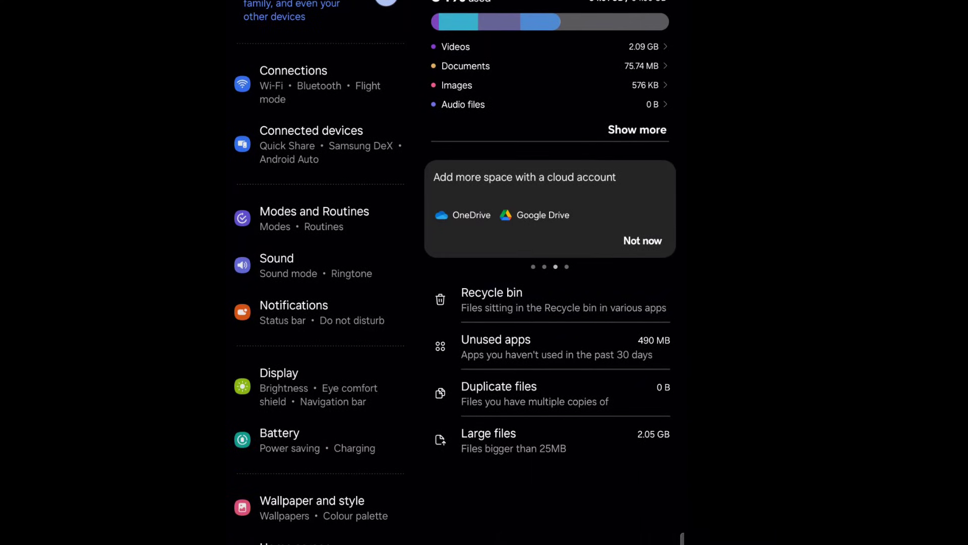
Uninstall the unused GFX Tool app and return to the storage overview.
{"action": "left_click", "coordinate": [495, 347]}
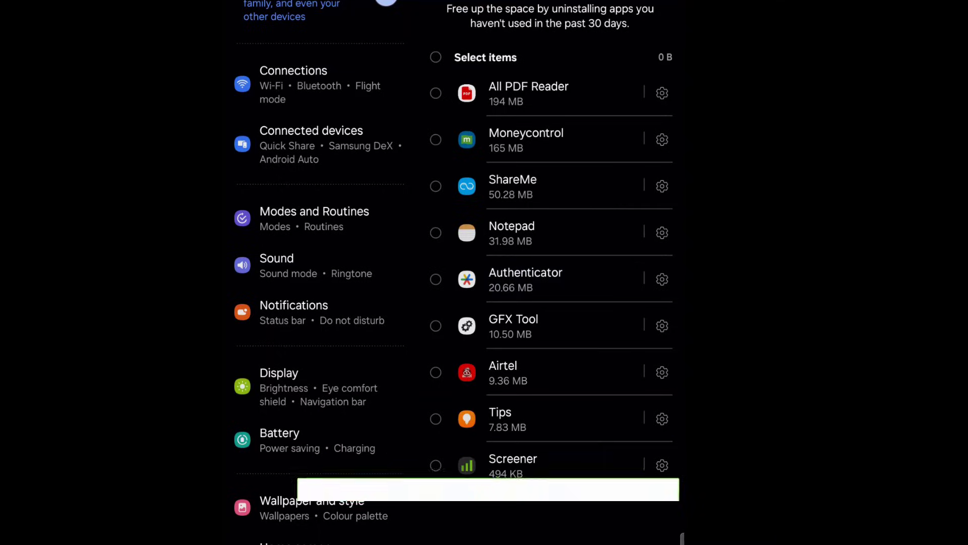
{"action": "left_click", "coordinate": [442, 336]}
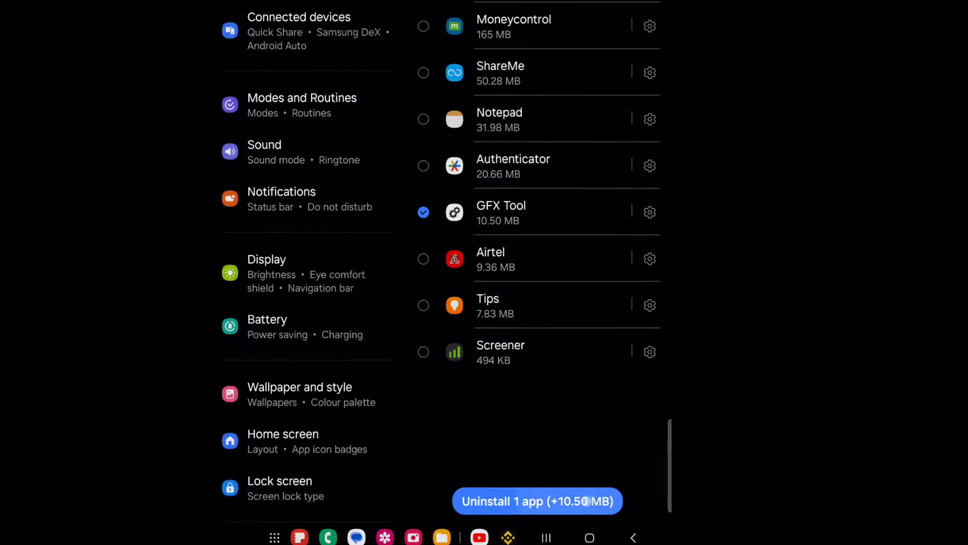
{"action": "left_click", "coordinate": [540, 500]}
{"action": "left_click", "coordinate": [592, 485]}
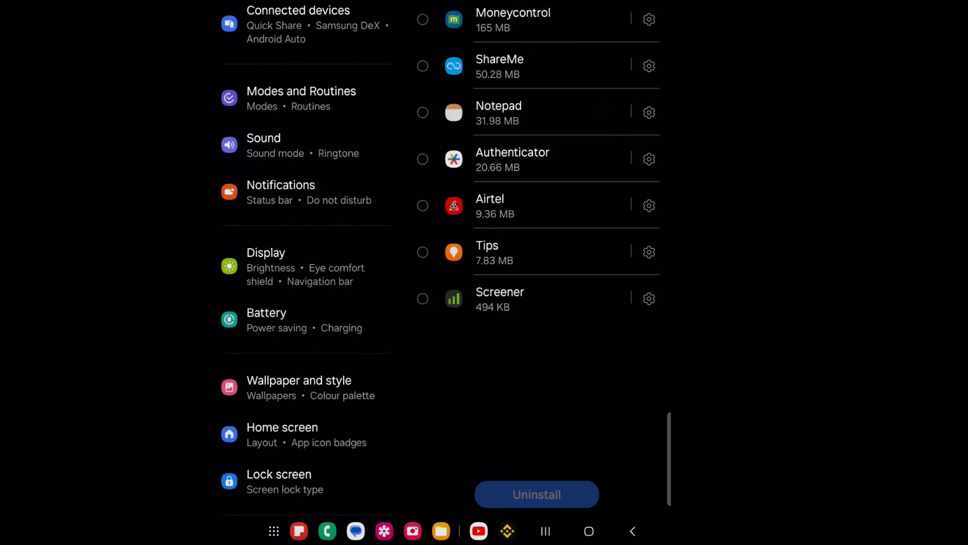
{"action": "key", "text": "Escape"}
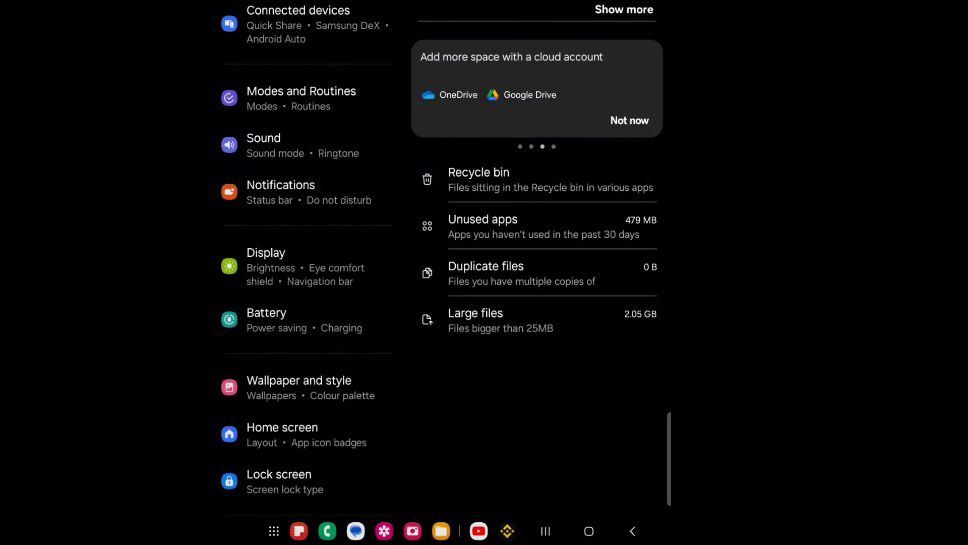
{"action": "left_click", "coordinate": [545, 274]}
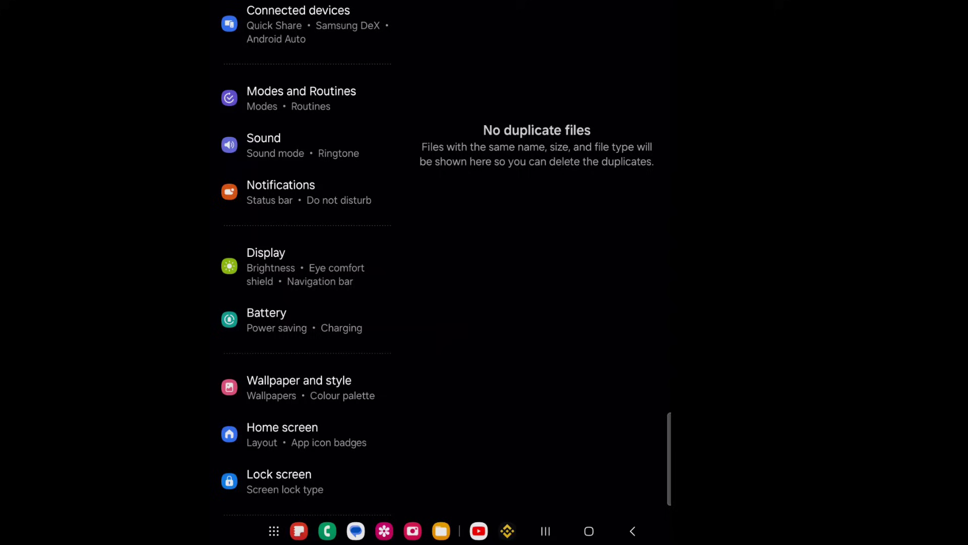
{"action": "left_click", "coordinate": [632, 531]}
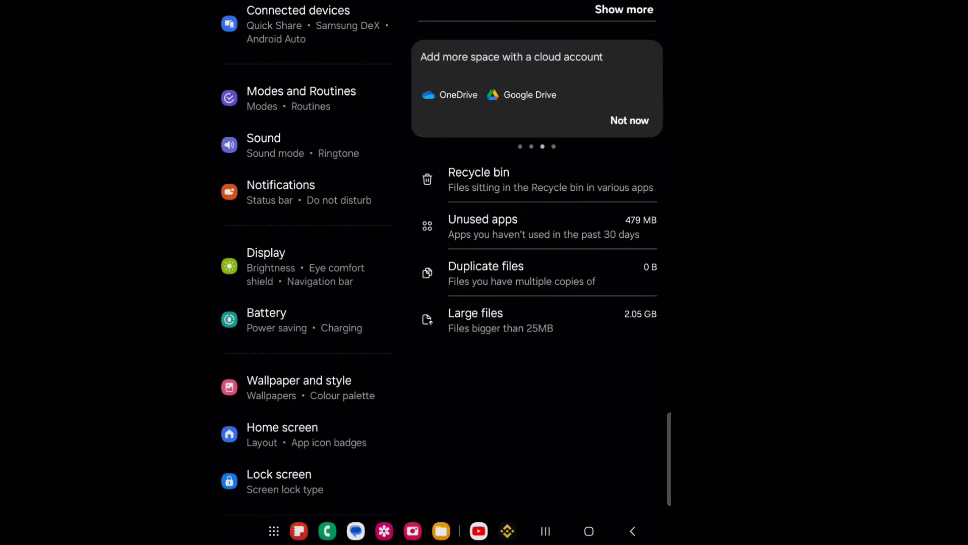
Browse the Large files list, then back out of storage to the settings search page.
{"action": "left_click", "coordinate": [545, 319]}
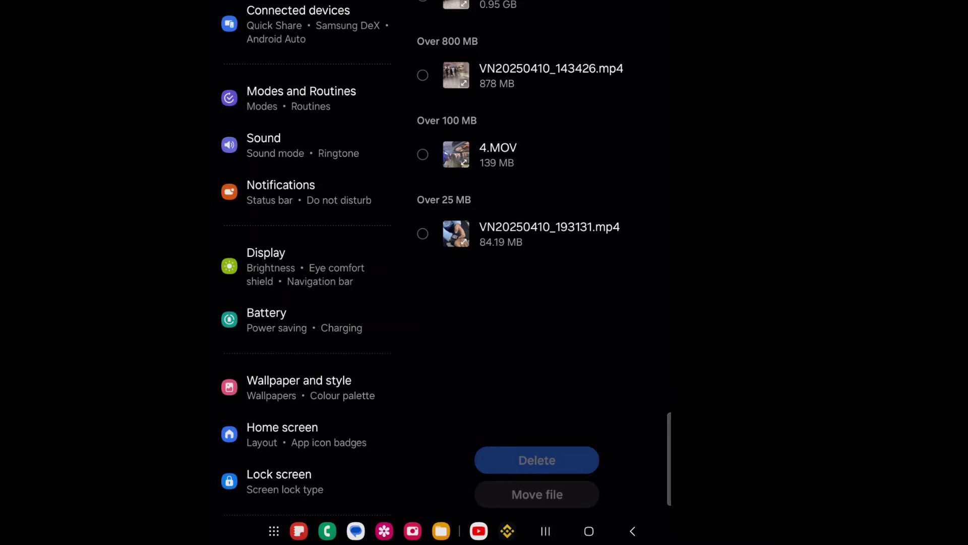
{"action": "key", "text": "Escape"}
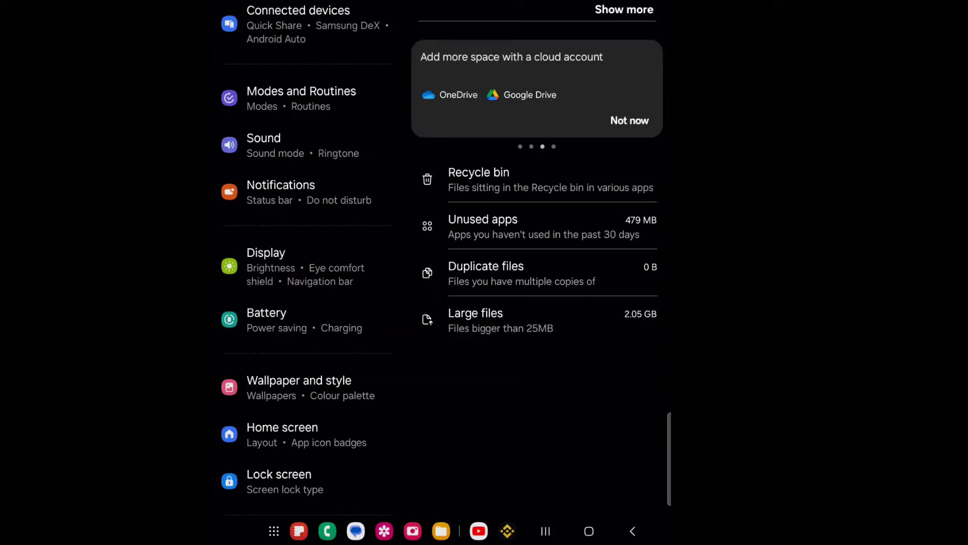
{"action": "left_click", "coordinate": [632, 530]}
{"action": "left_click", "coordinate": [588, 531]}
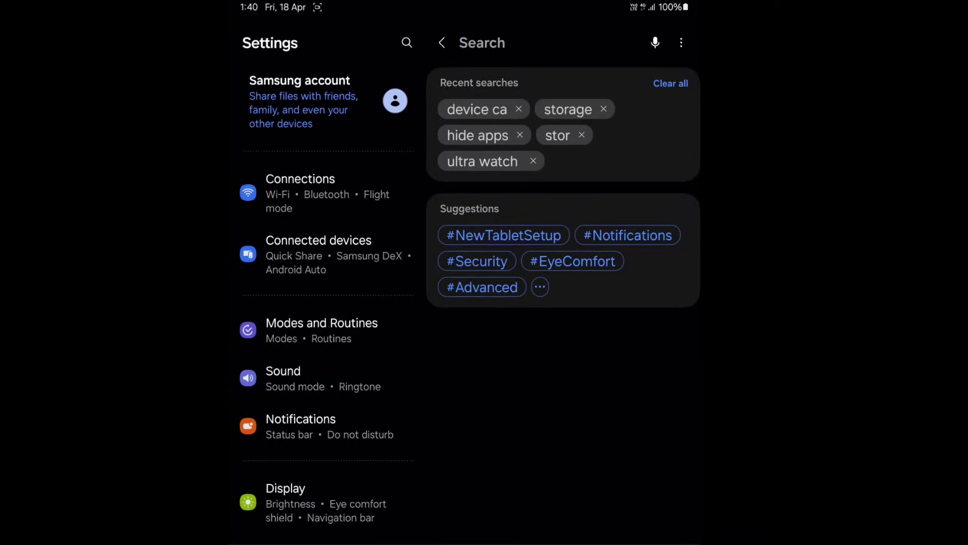
{"action": "type", "text": "de"}
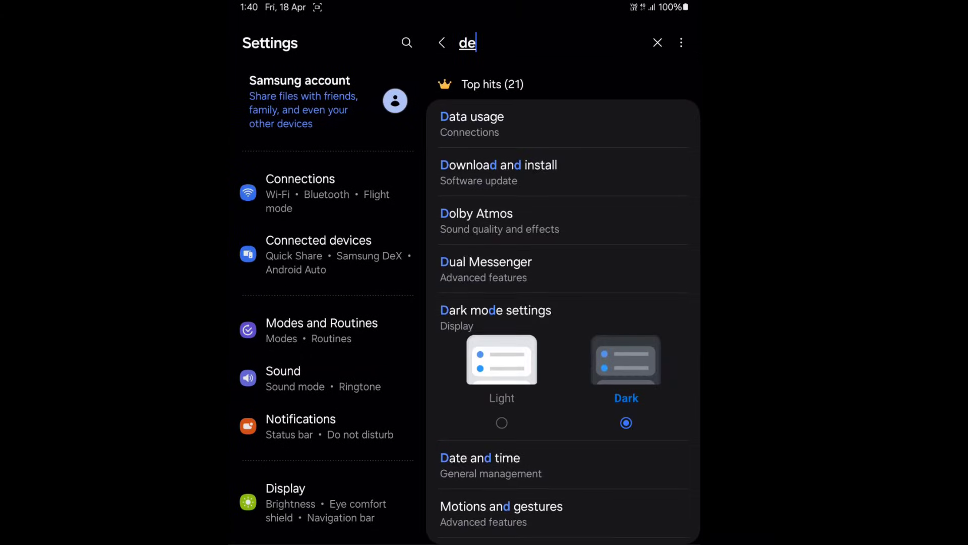
{"action": "type", "text": "v"}
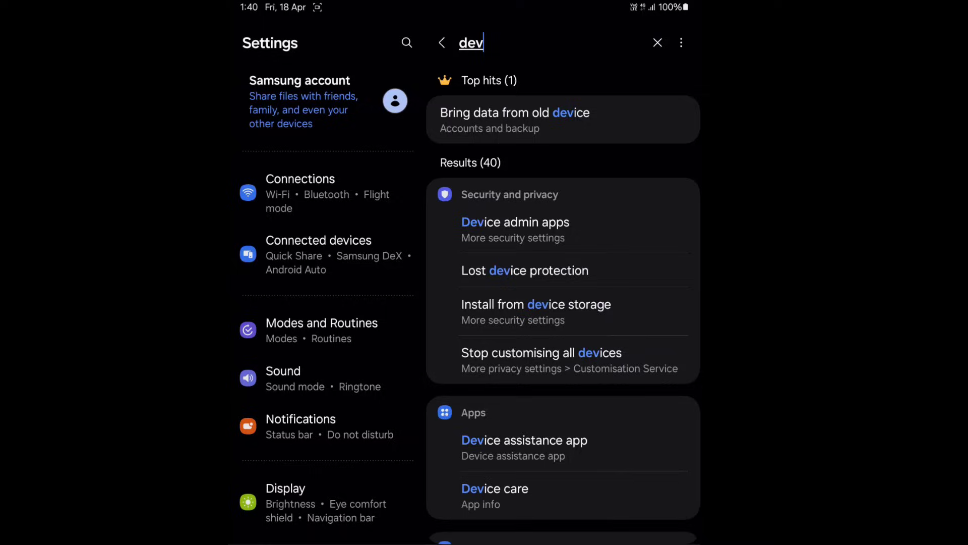
{"action": "type", "text": "ice ca"}
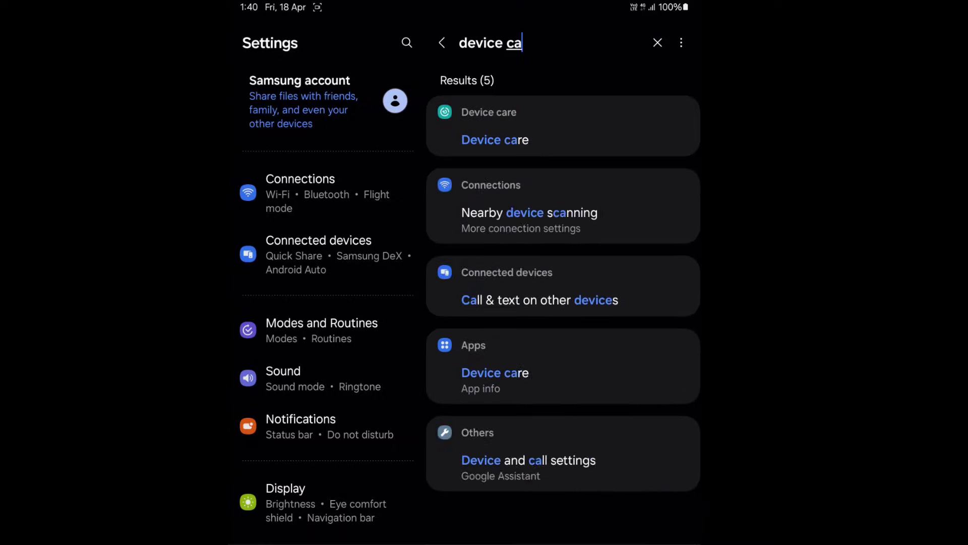
{"action": "type", "text": "re"}
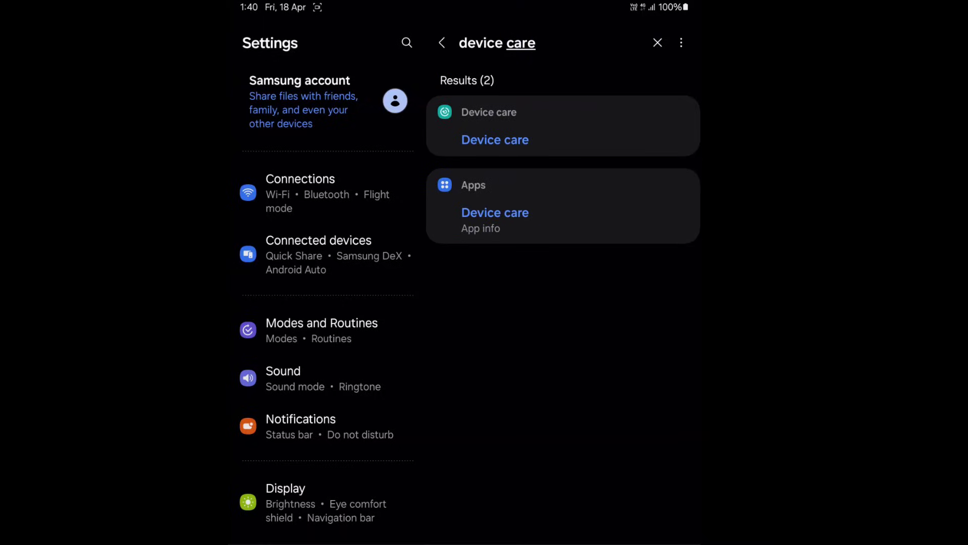
Show the Device care page from the 'device care' search results, rating the device Good.
{"action": "left_click", "coordinate": [494, 139]}
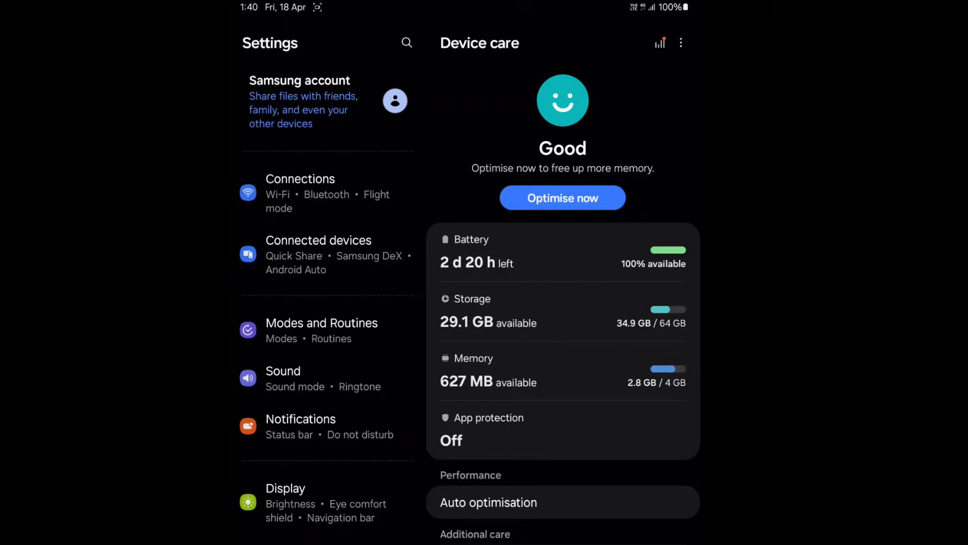
Run Optimise now so Device care reports Great with 948 MB memory available.
{"action": "left_click", "coordinate": [583, 201]}
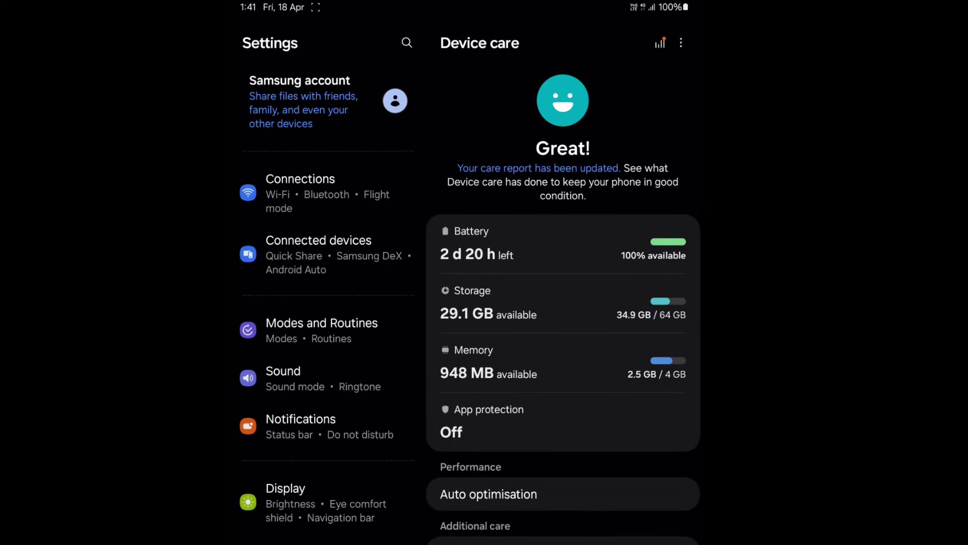
Leave Device care and exit Settings to the Android home screen.
{"action": "key", "text": "Escape"}
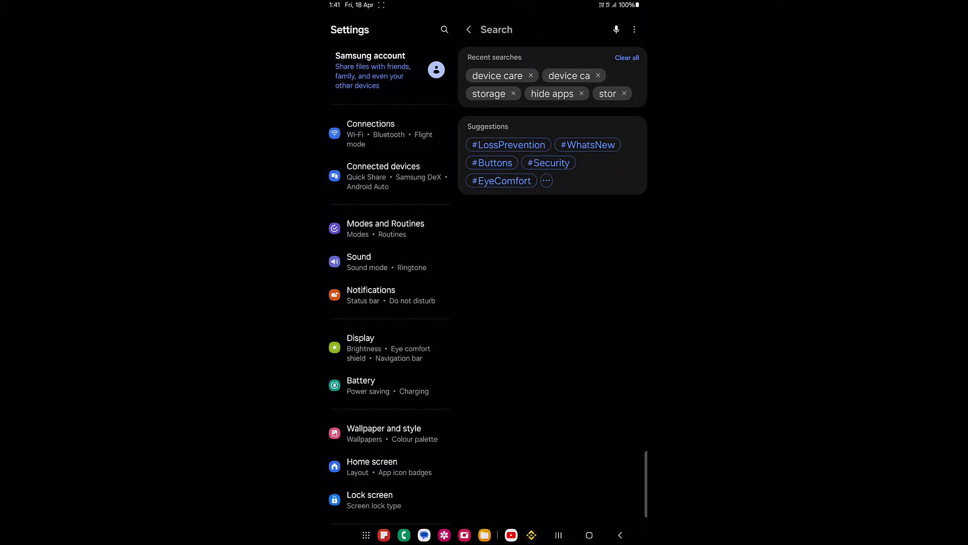
{"action": "left_click", "coordinate": [389, 134]}
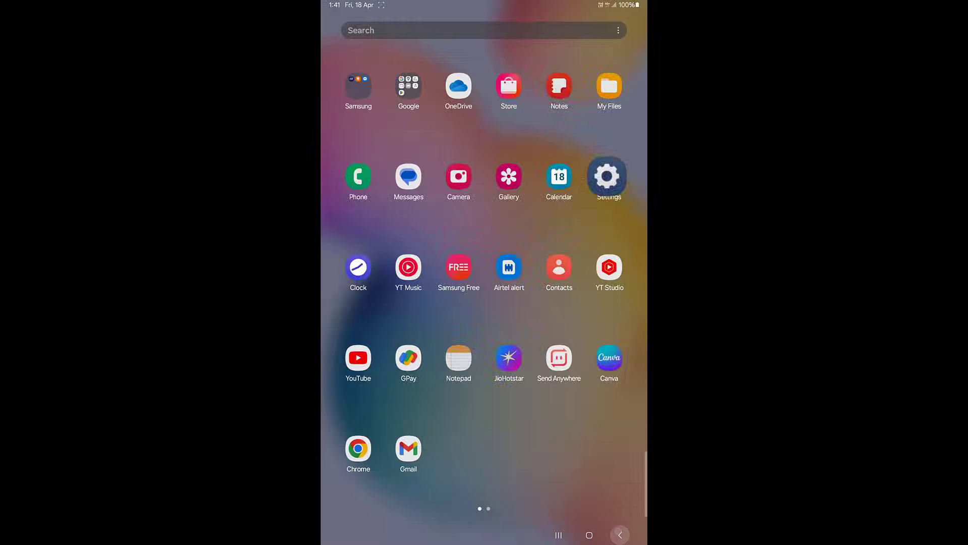
{"action": "key", "text": "super"}
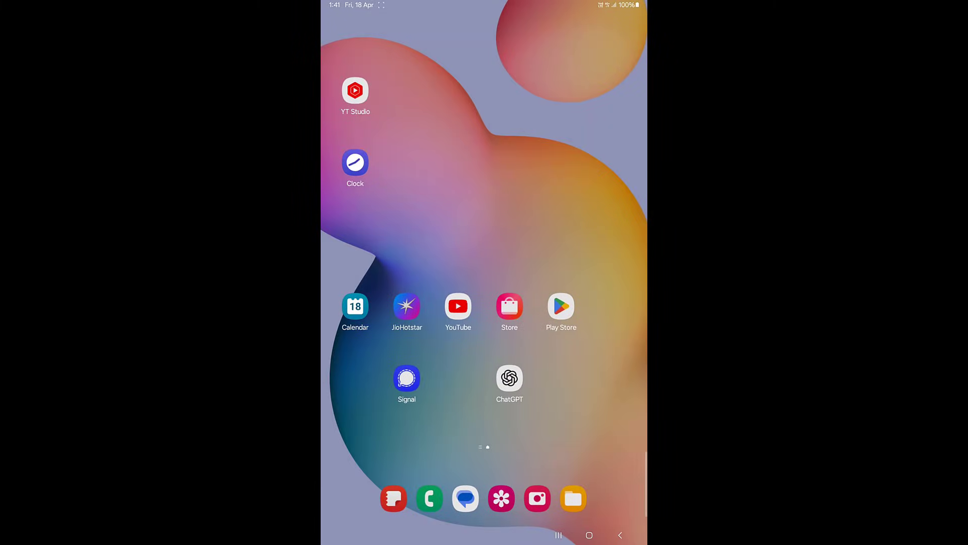